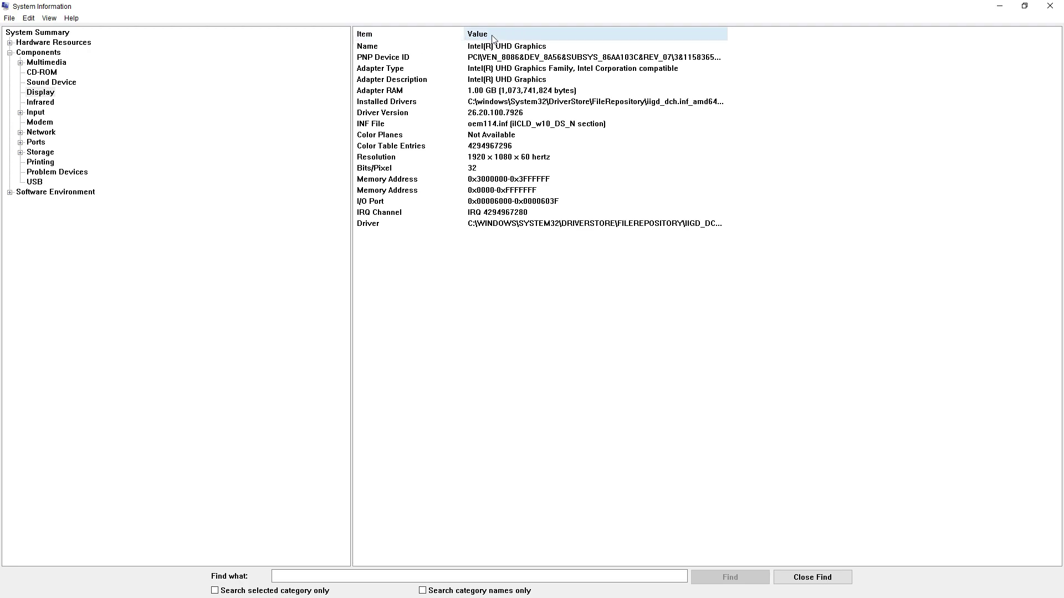
Step: Check the graphics adapter's name and adapter type in System Information's Display details
left_click(516, 52)
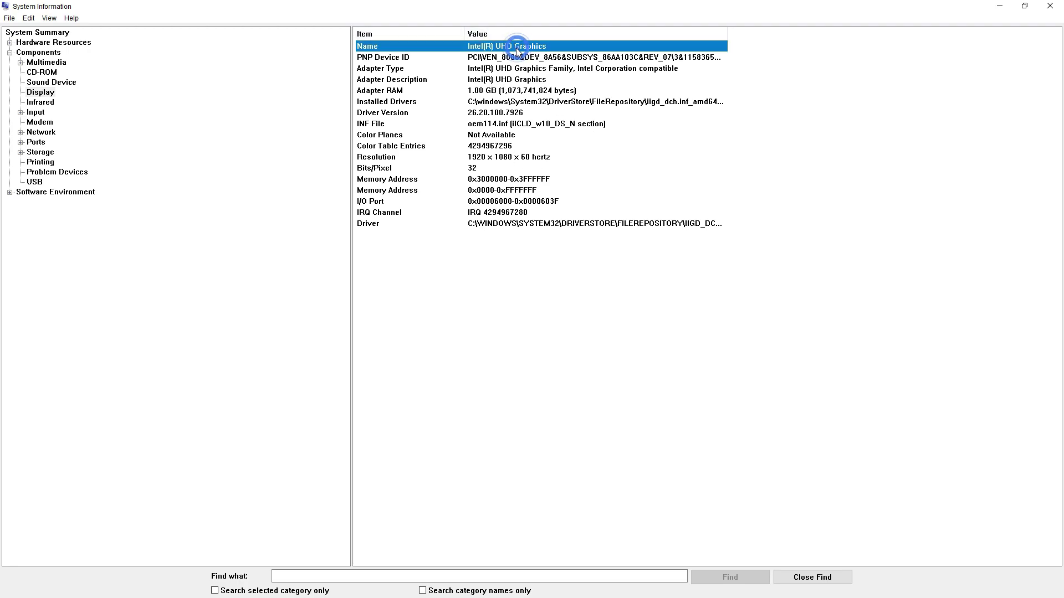
left_click(495, 70)
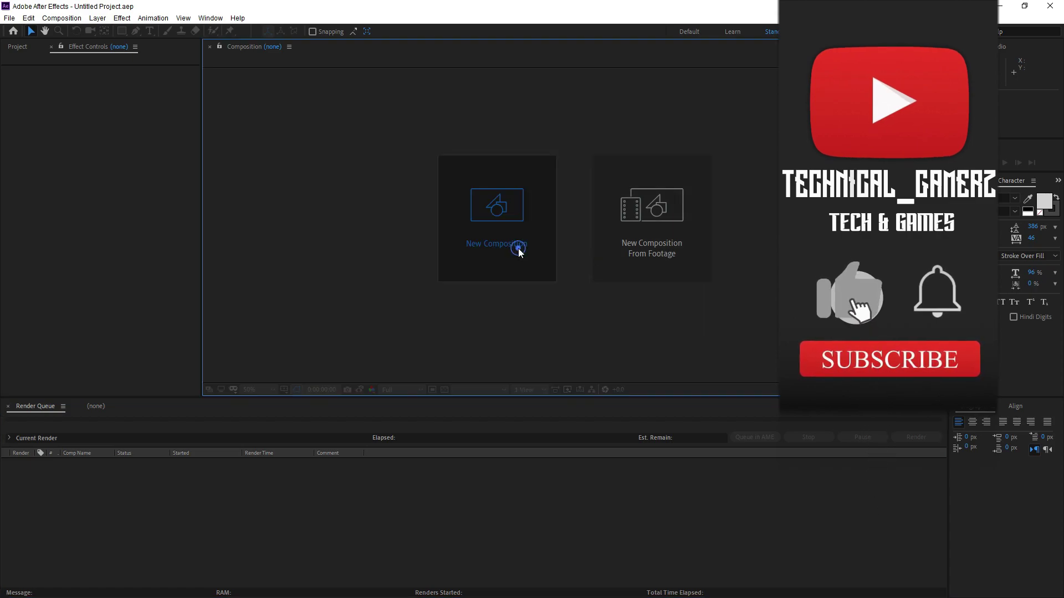
Step: Create Comp 1 with default settings and add a 1920 x 1080 solid named 'Element 3D'
left_click(518, 248)
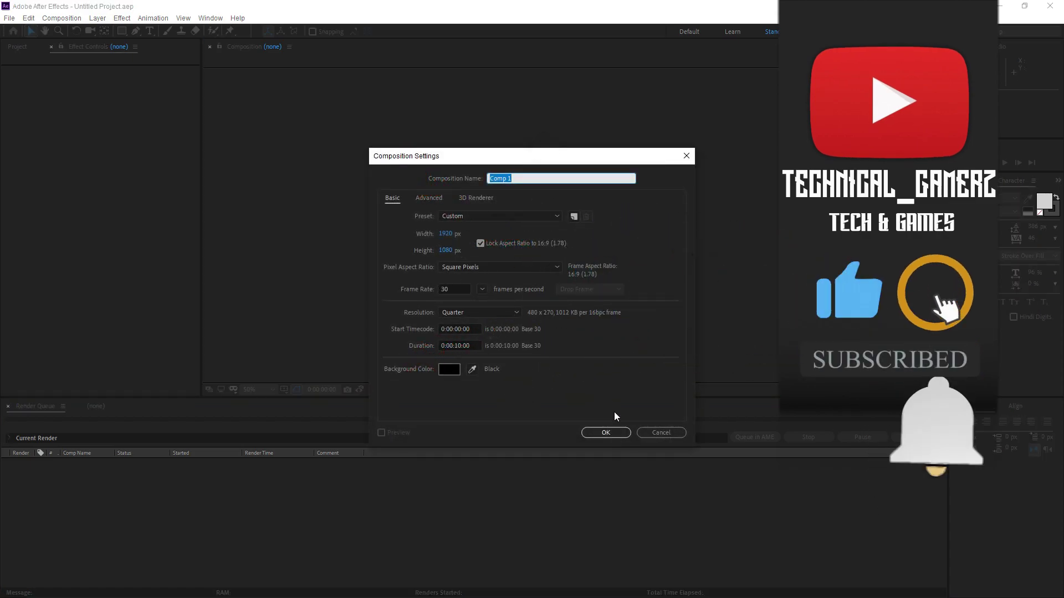
left_click(609, 431)
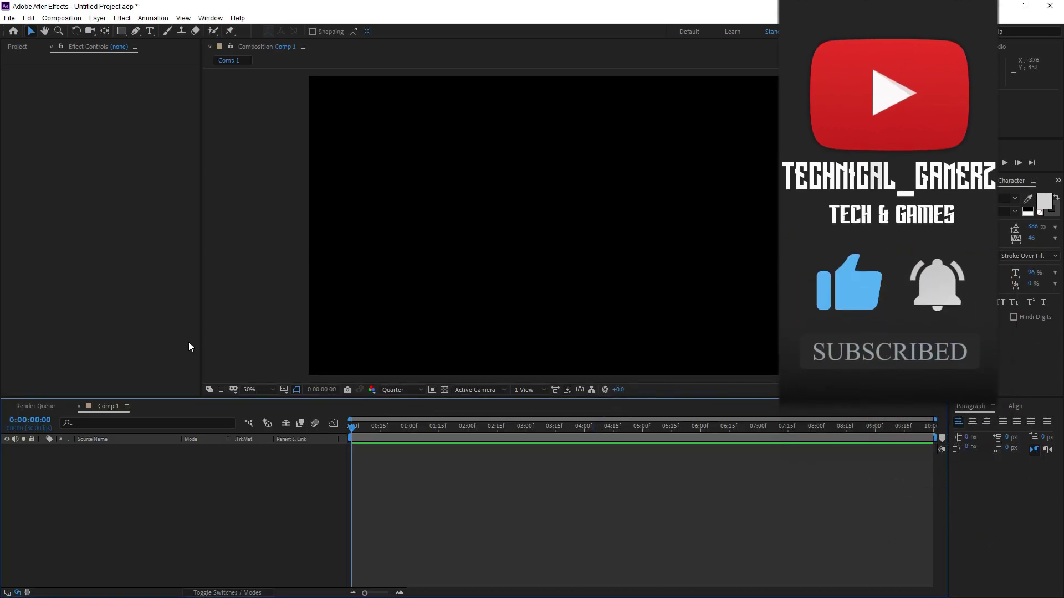
right_click(164, 480)
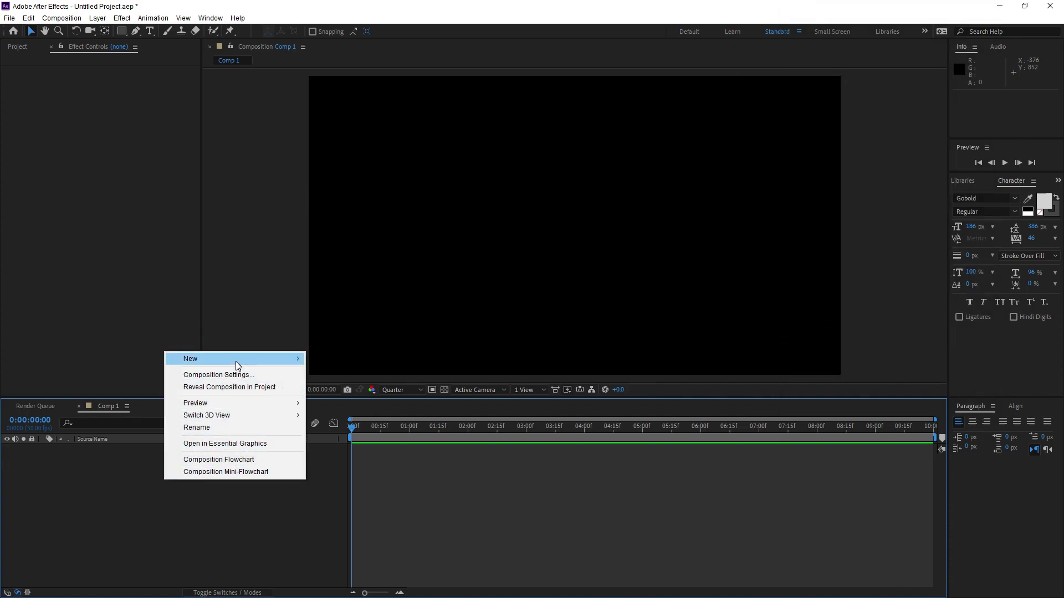
mouse_move(235, 360)
left_click(350, 395)
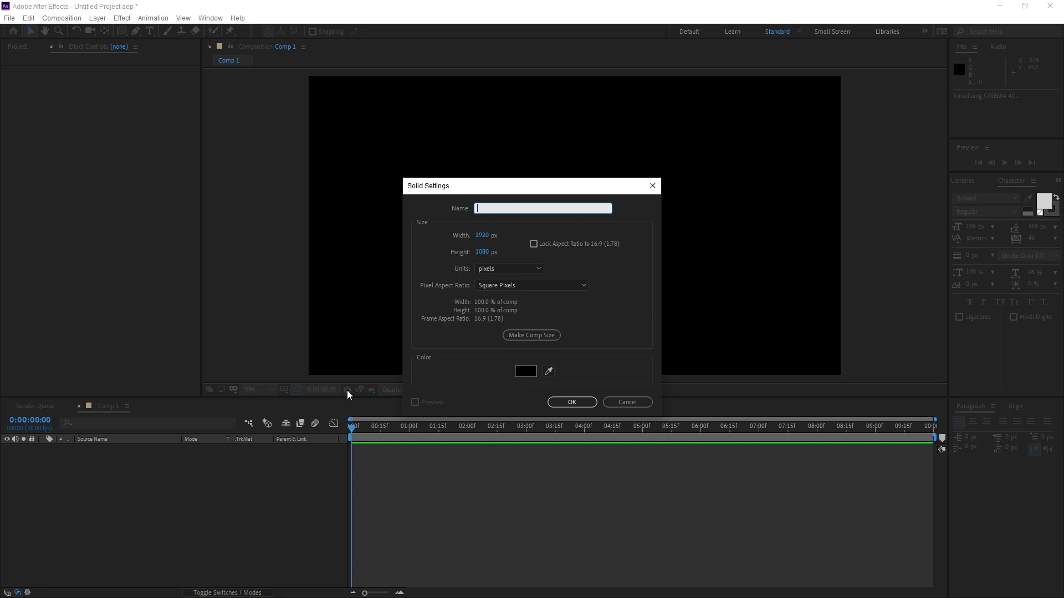
type("Eemen")
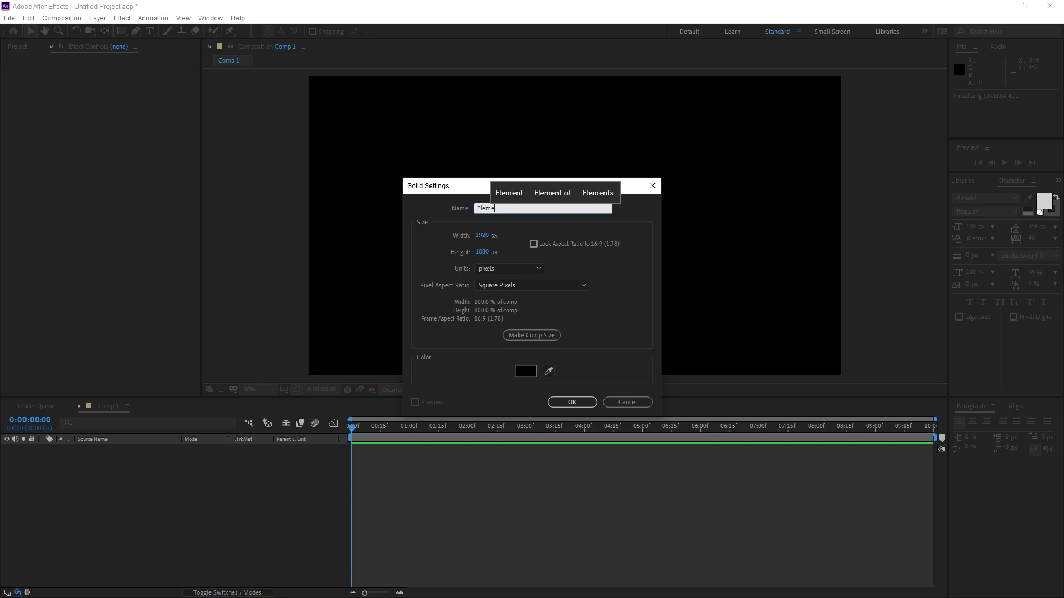
type("t 3D")
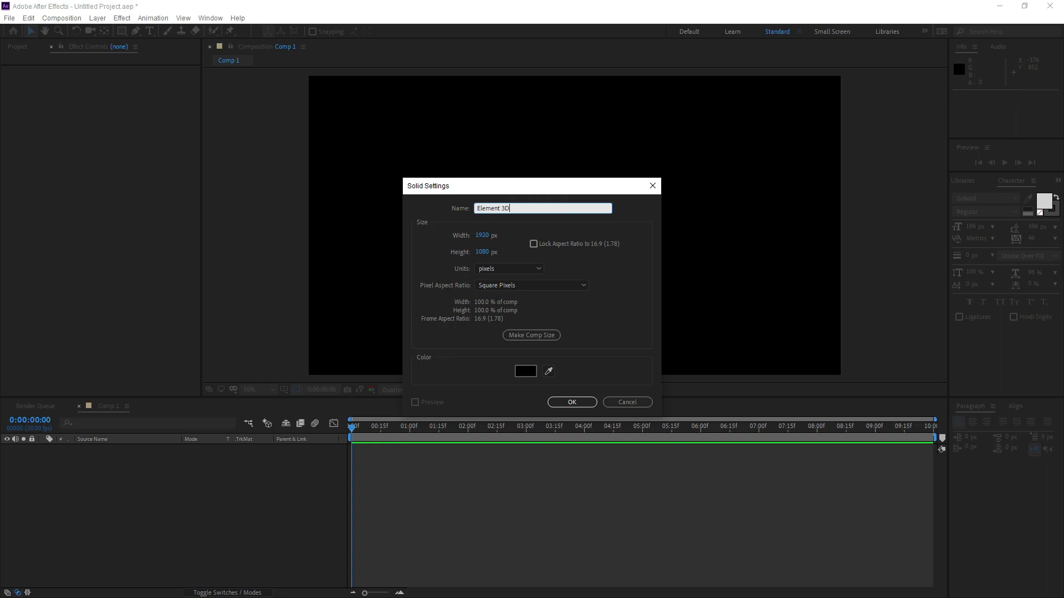
left_click(583, 406)
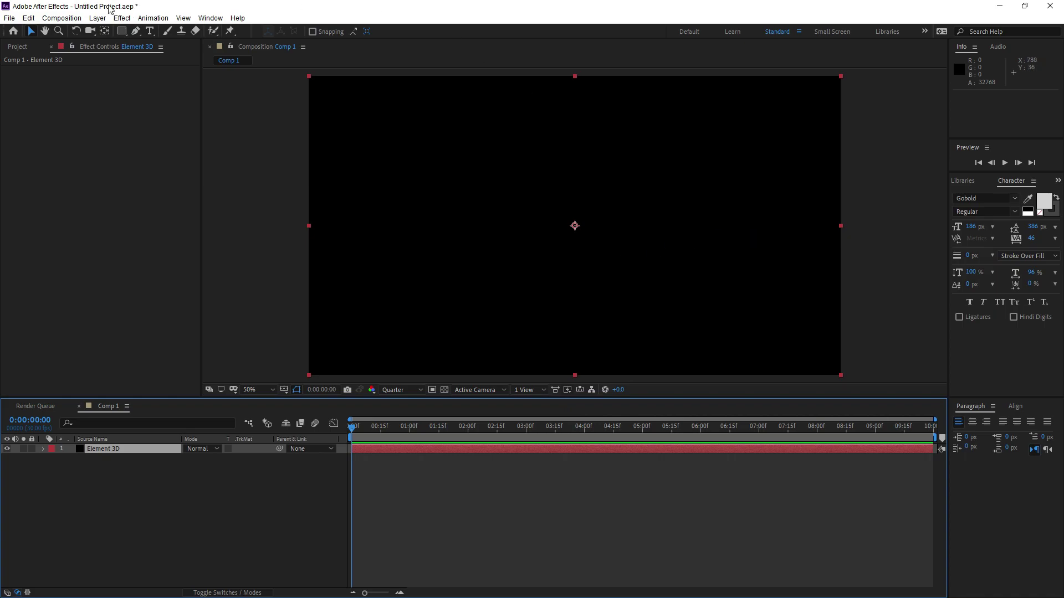
Step: Apply the Video Copilot Element effect to the Element 3D solid layer
left_click(123, 19)
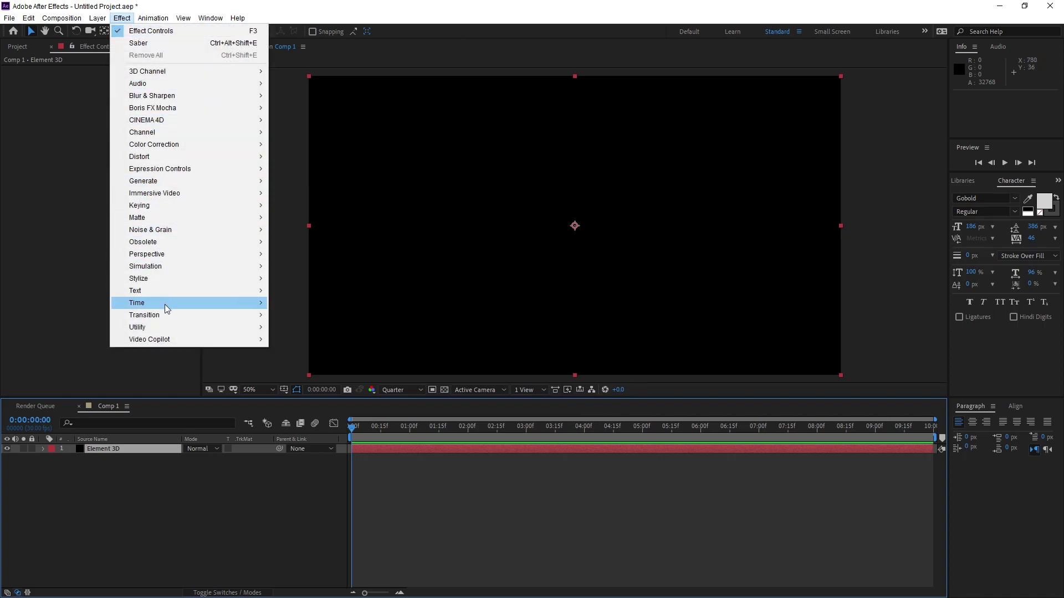
mouse_move(238, 340)
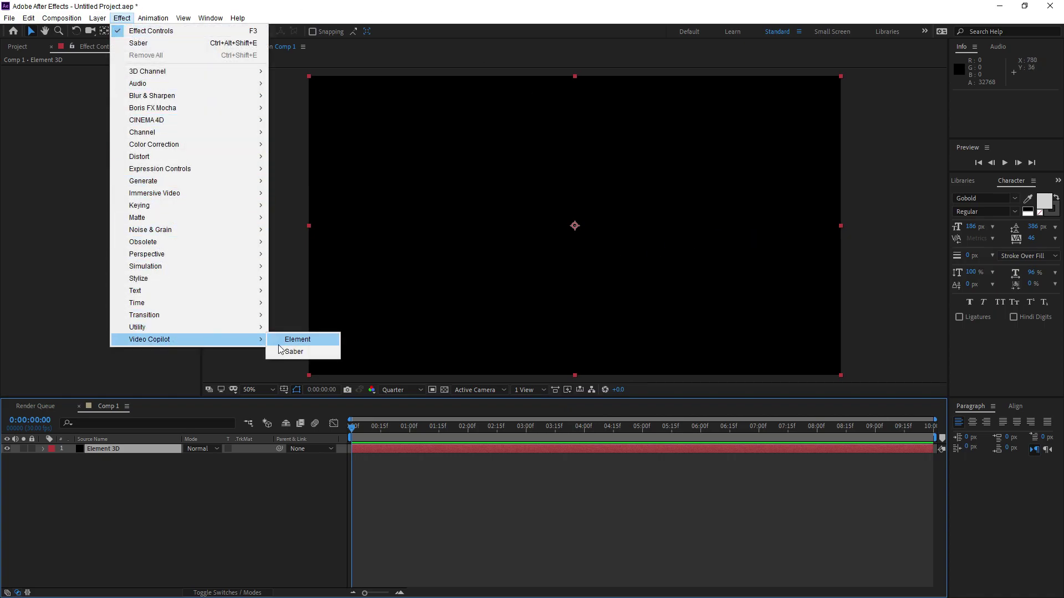
left_click(293, 344)
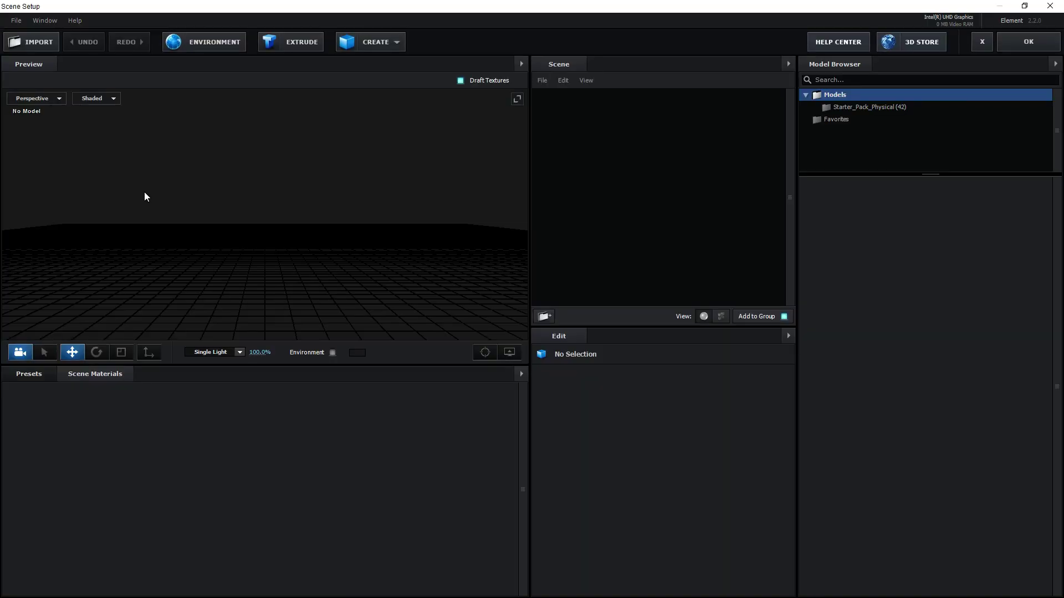
Step: Add a Box Model primitive to the Element 3D scene and orbit the preview around it
mouse_move(145, 192)
left_mouse_down()
mouse_move(299, 199)
mouse_move(289, 237)
mouse_move(247, 221)
left_mouse_up()
left_click(366, 41)
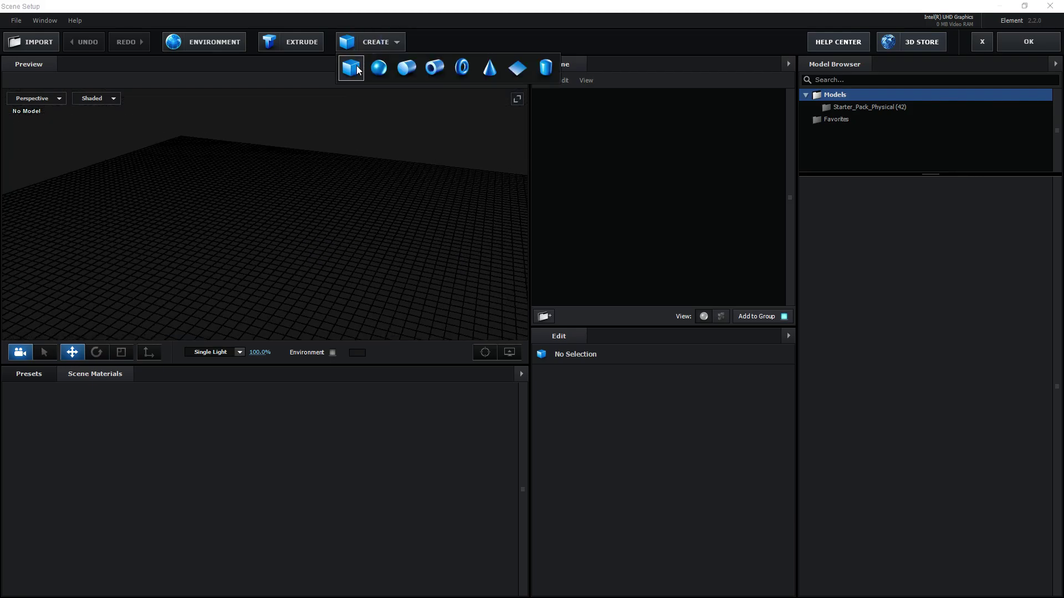
left_click(355, 65)
mouse_move(314, 232)
left_mouse_down()
mouse_move(337, 217)
mouse_move(351, 245)
mouse_move(173, 225)
mouse_move(350, 226)
left_mouse_up()
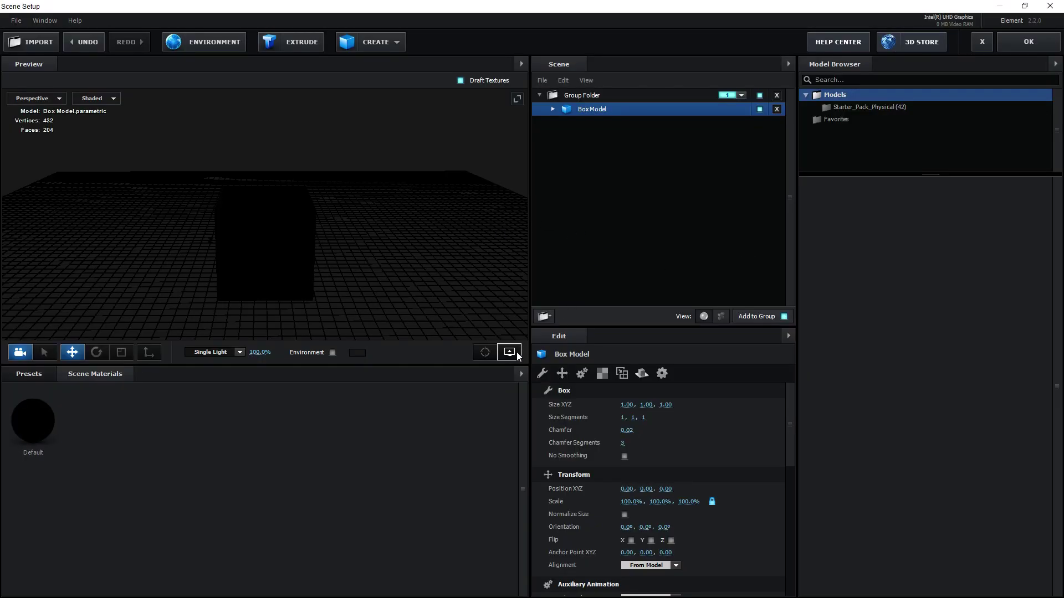
Step: Turn off the floor grid in the preview's view options so only the box shows
left_click(518, 355)
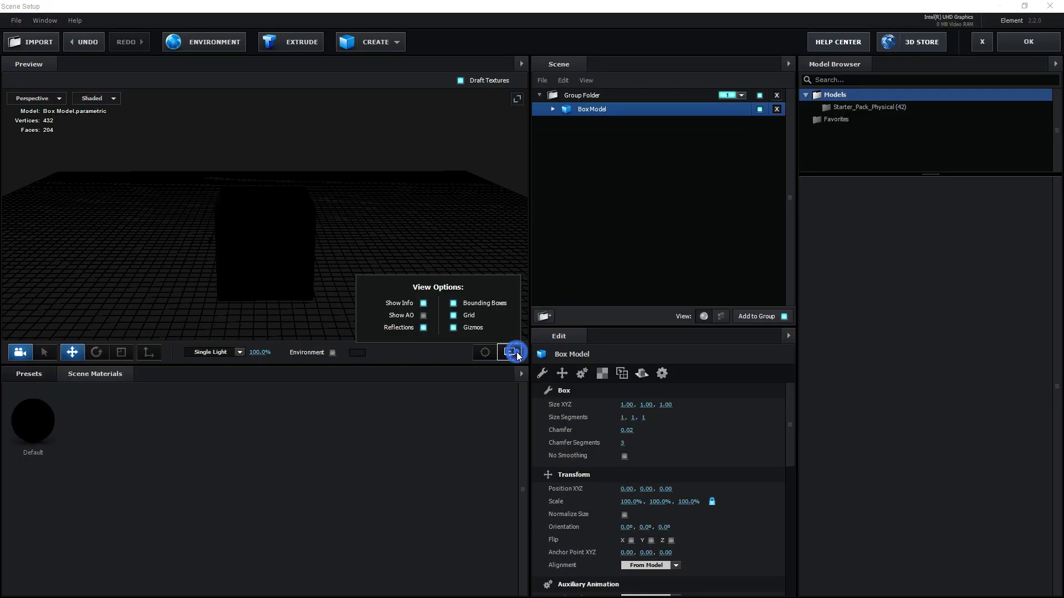
left_click(453, 315)
left_click(508, 355)
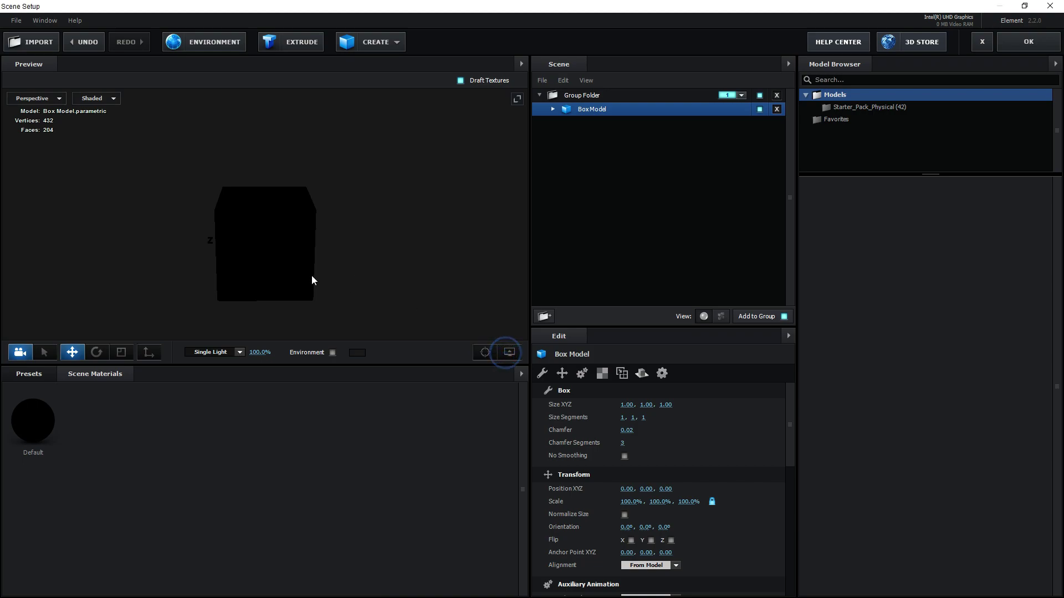
left_click_drag(312, 276, 349, 258)
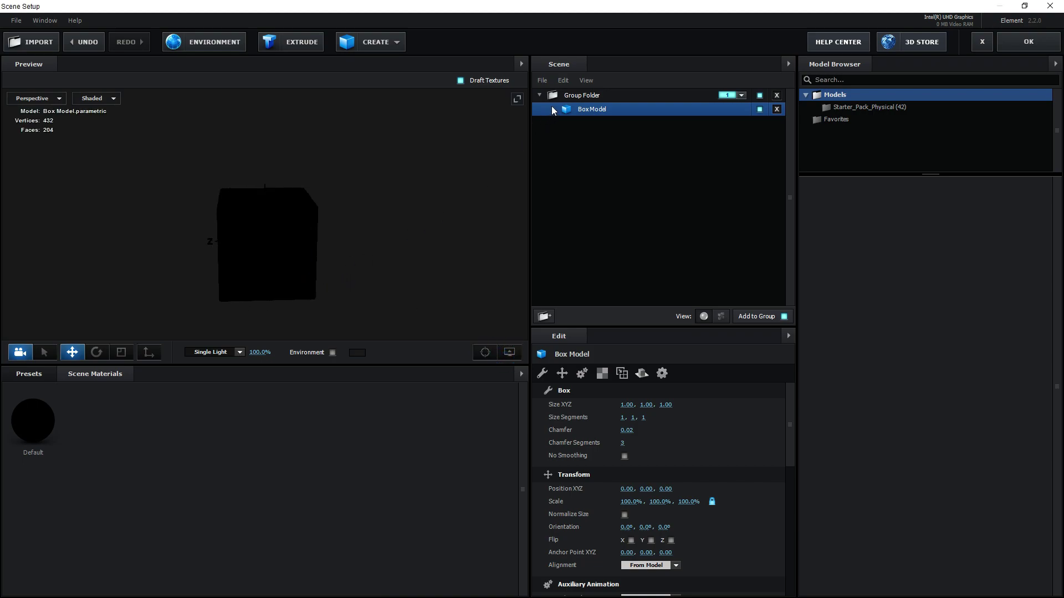
Step: Load Materials > Environment > Basic_2K > Basic_2K_01.dds as the Default material's environment texture
left_click(606, 126)
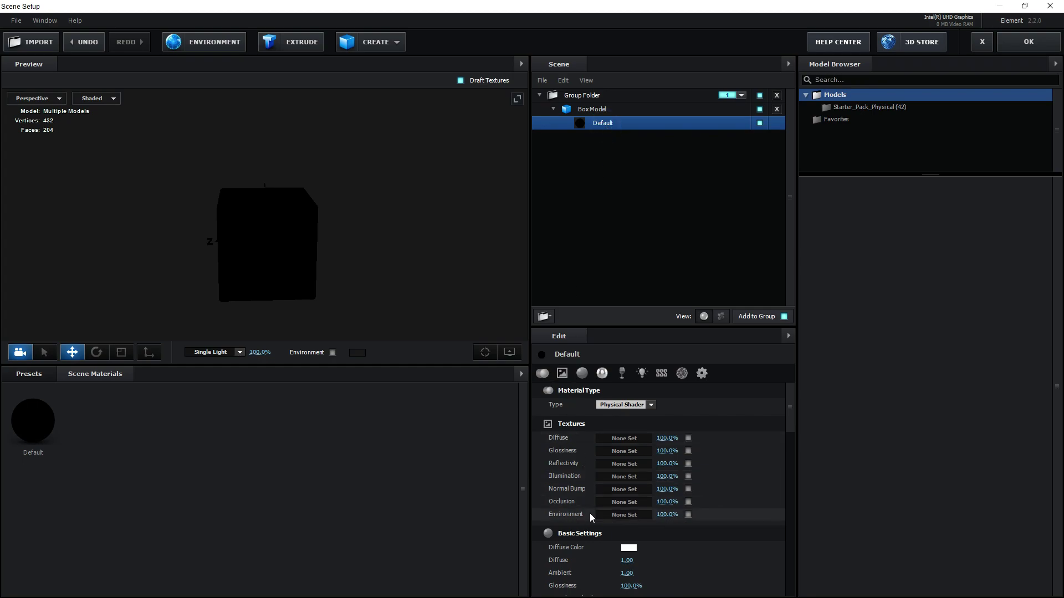
left_click(617, 514)
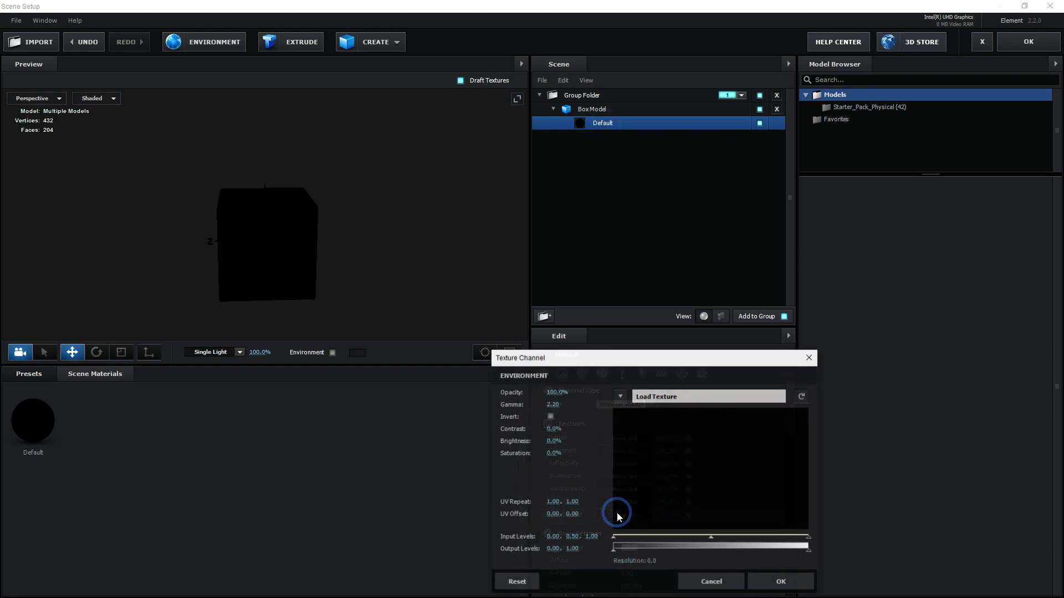
left_click(690, 401)
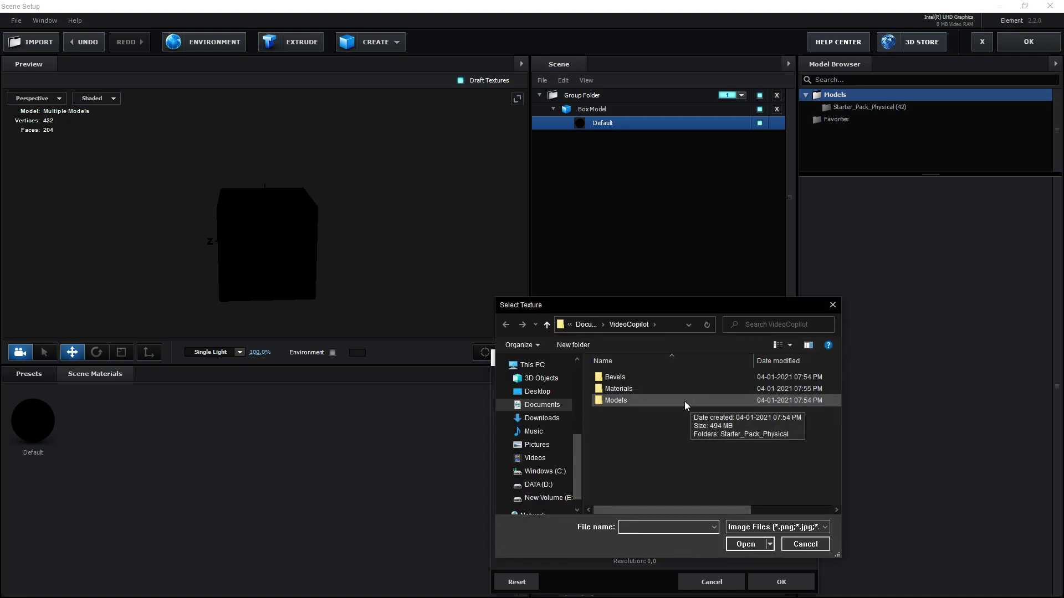
double_click(639, 390)
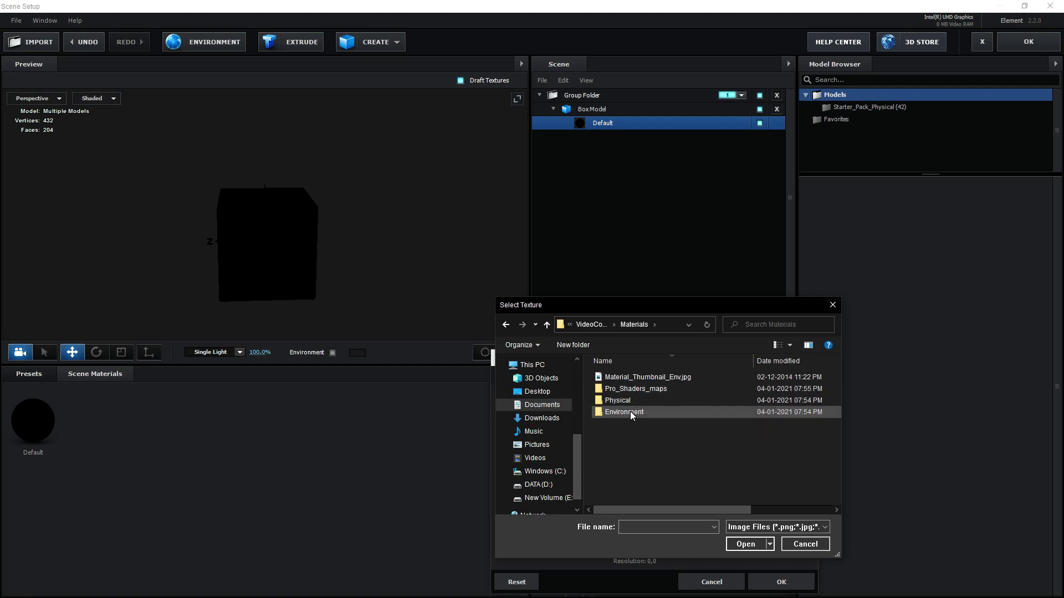
double_click(628, 412)
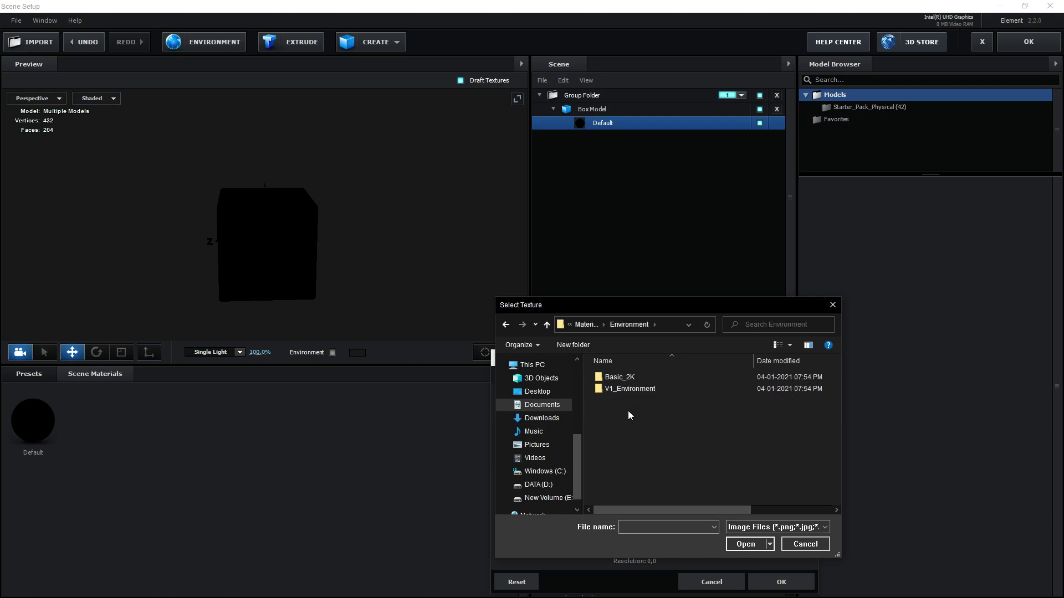
double_click(643, 382)
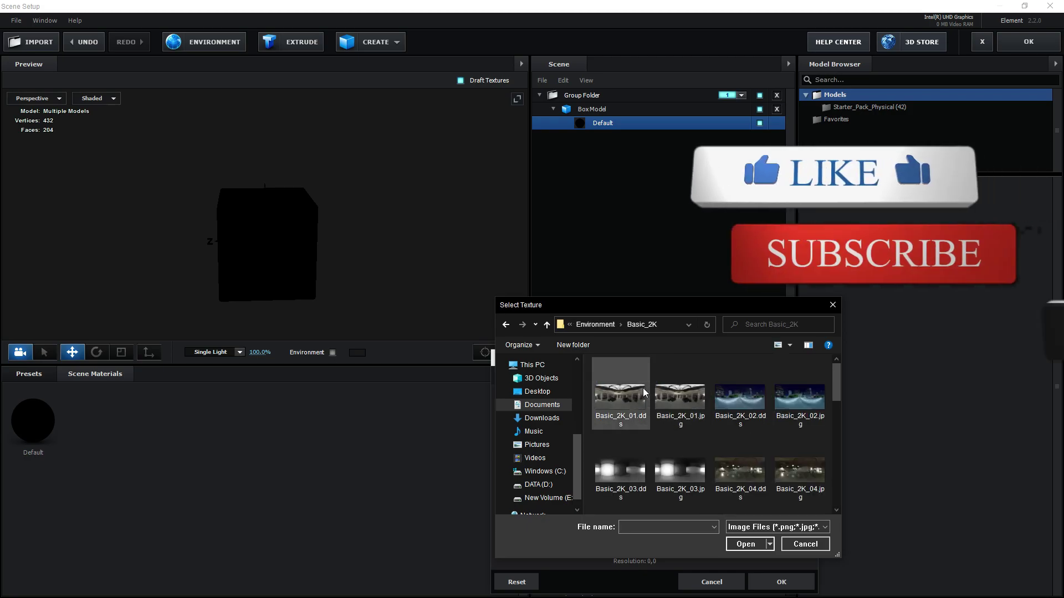
left_click(634, 397)
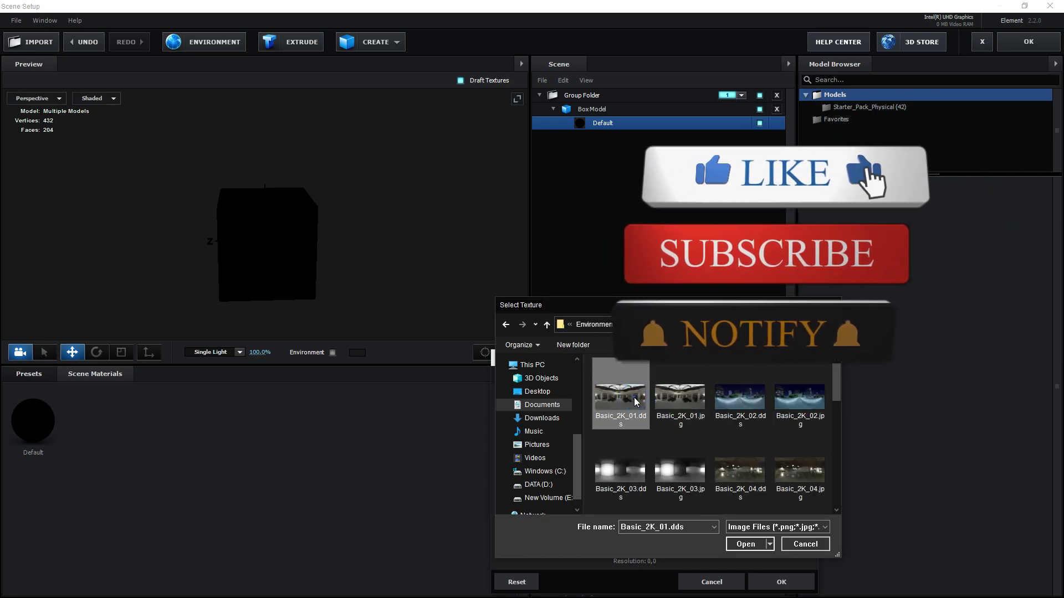
double_click(634, 397)
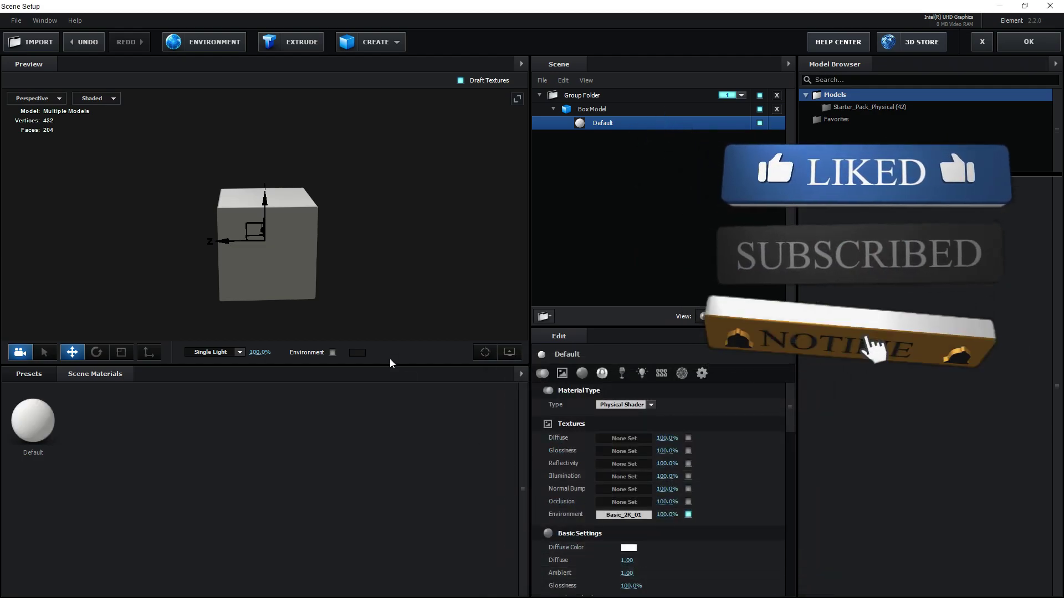
left_click_drag(319, 275, 386, 276)
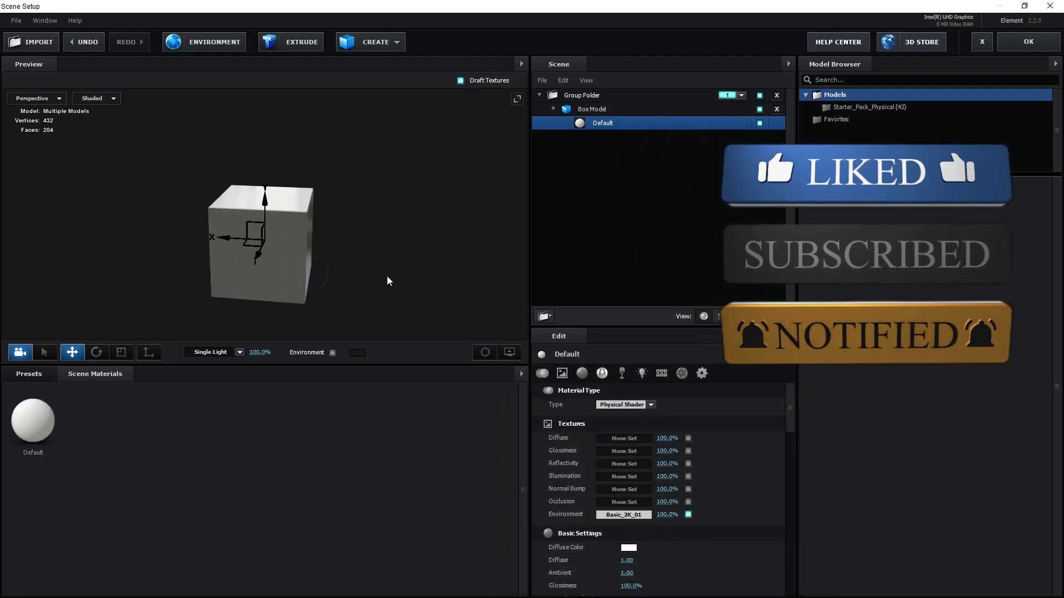
right_click(620, 515)
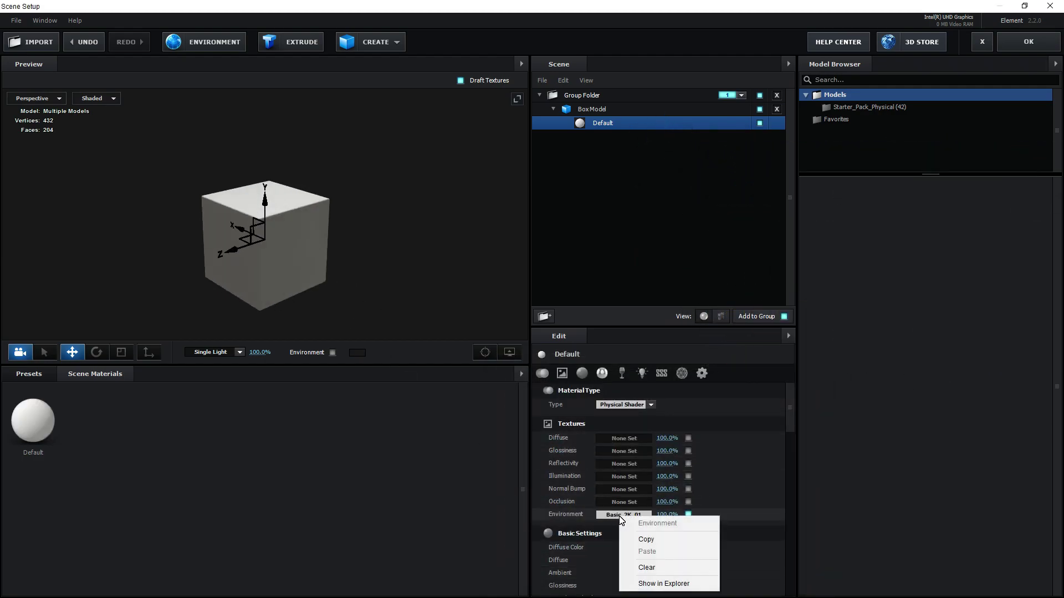
Step: Copy the Basic_2K_01 environment map, then apply the Physical Gold preset to the box
left_click(646, 540)
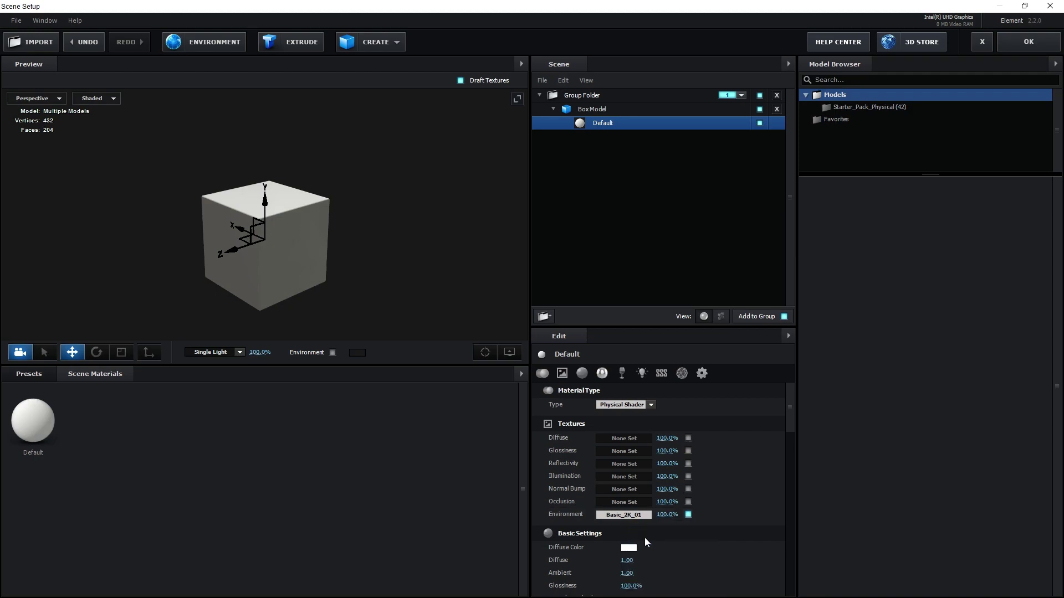
left_click_drag(314, 230, 178, 312)
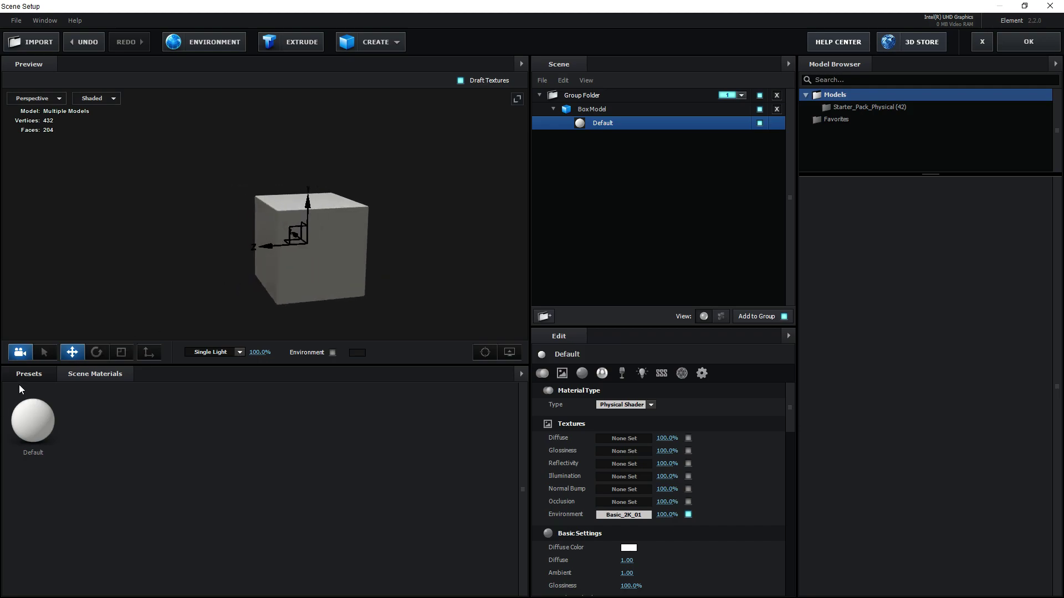
left_click(28, 373)
double_click(60, 425)
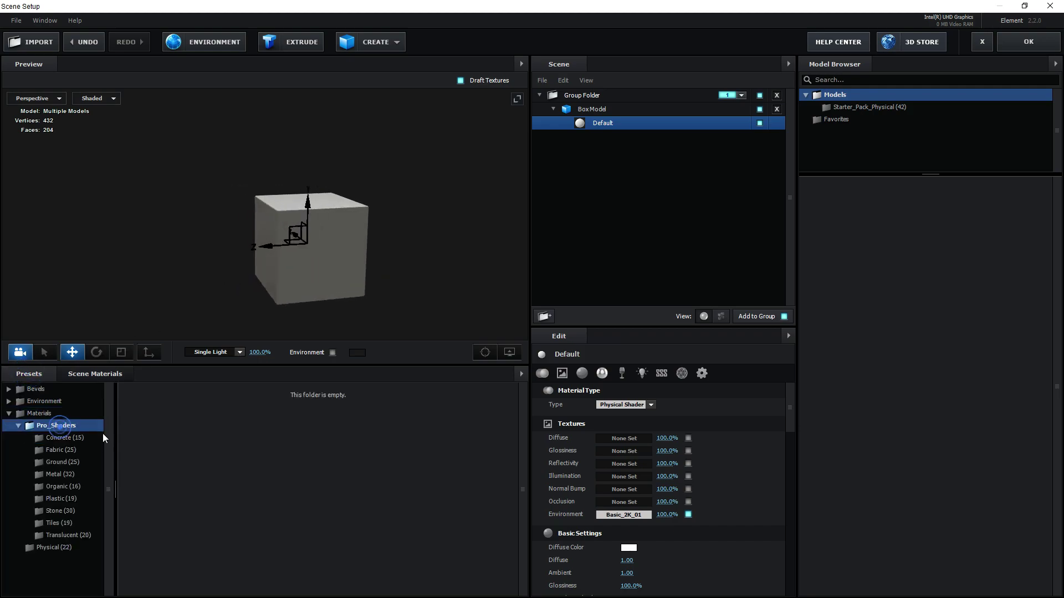
left_click(65, 547)
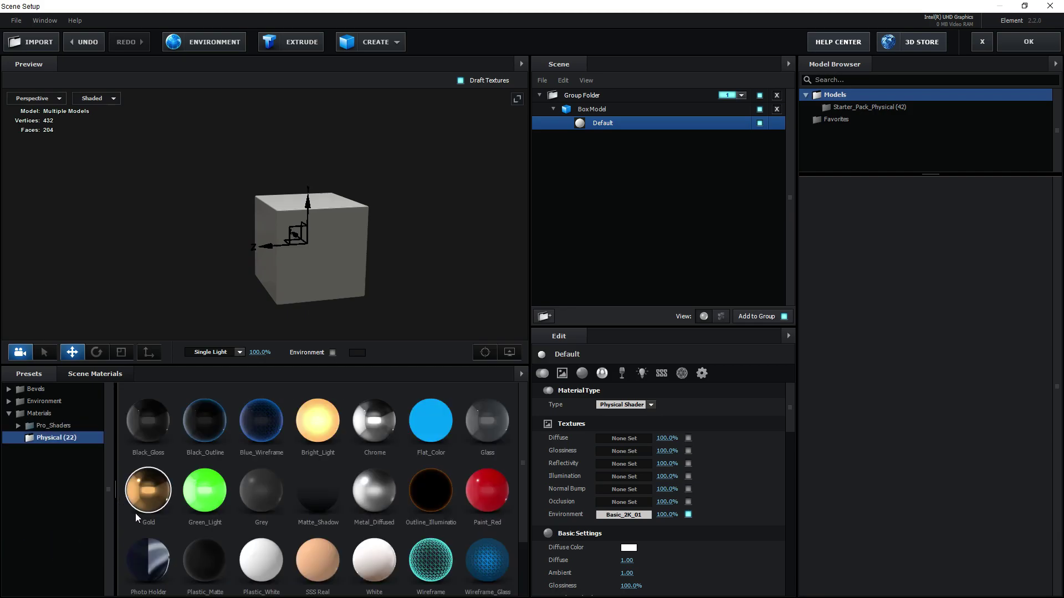
left_click_drag(210, 391, 294, 282)
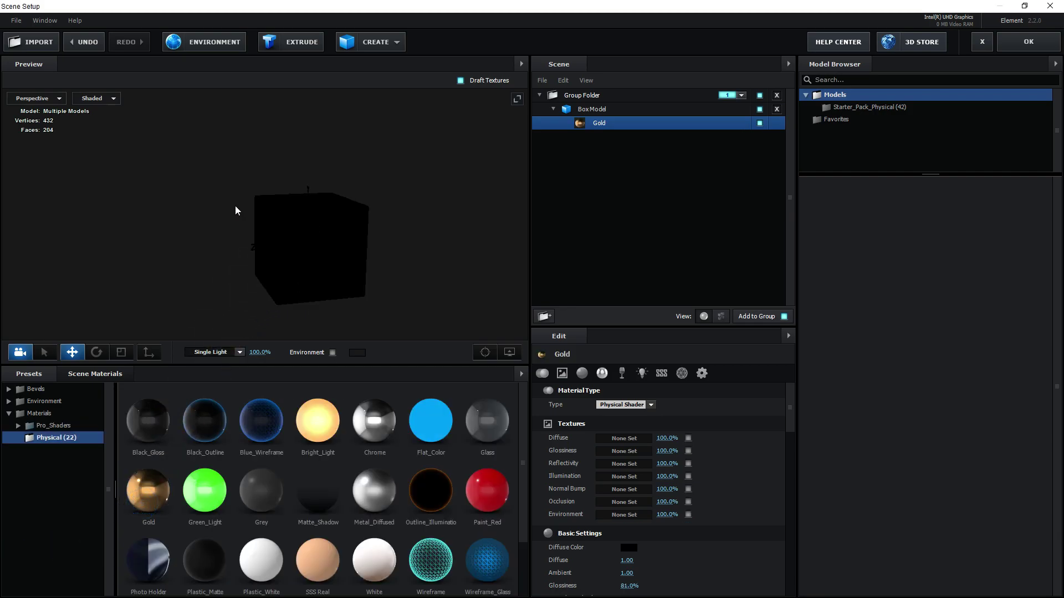
Step: Paste the Basic_2K_01 environment map into the Gold material's Environment slot
right_click(622, 518)
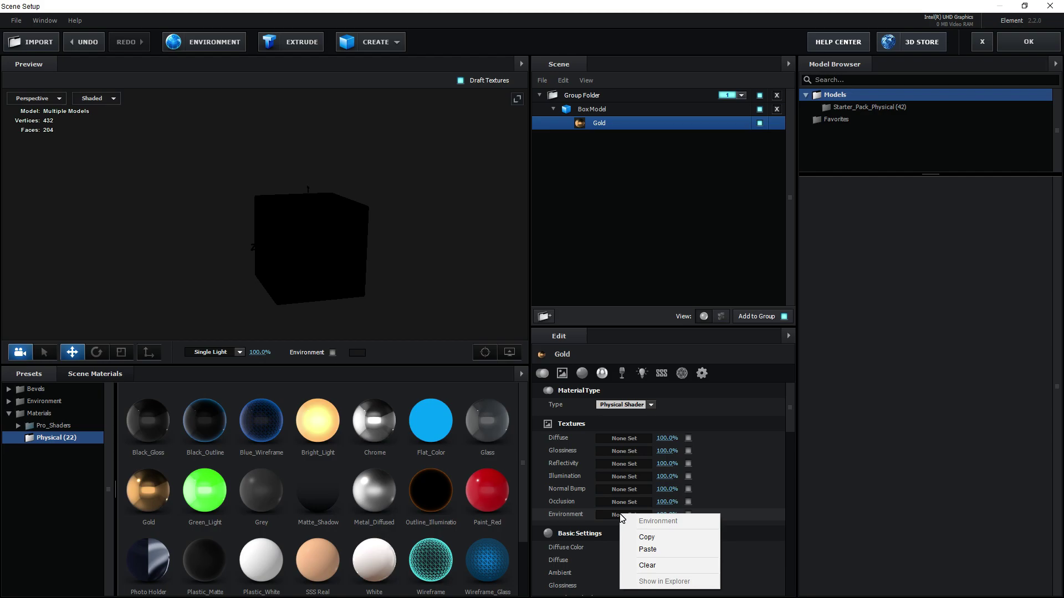
left_click(646, 554)
mouse_move(311, 300)
left_mouse_down()
mouse_move(341, 295)
mouse_move(234, 315)
mouse_move(238, 295)
left_mouse_up()
Step: Apply the Bright_Light preset to the box and paste Basic_2K_01 into its Environment slot
left_click_drag(320, 434, 271, 285)
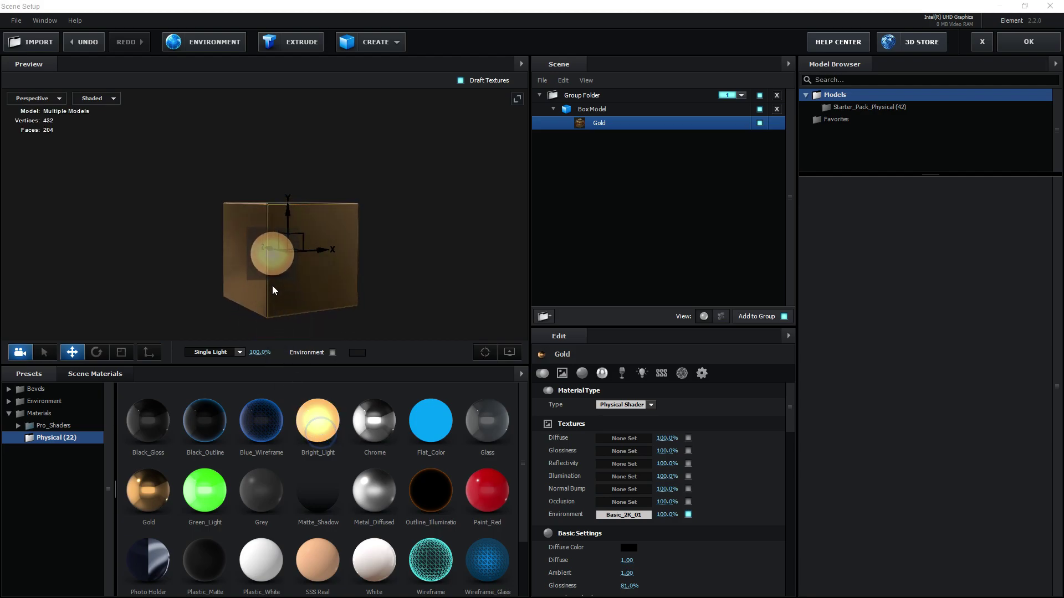
right_click(630, 514)
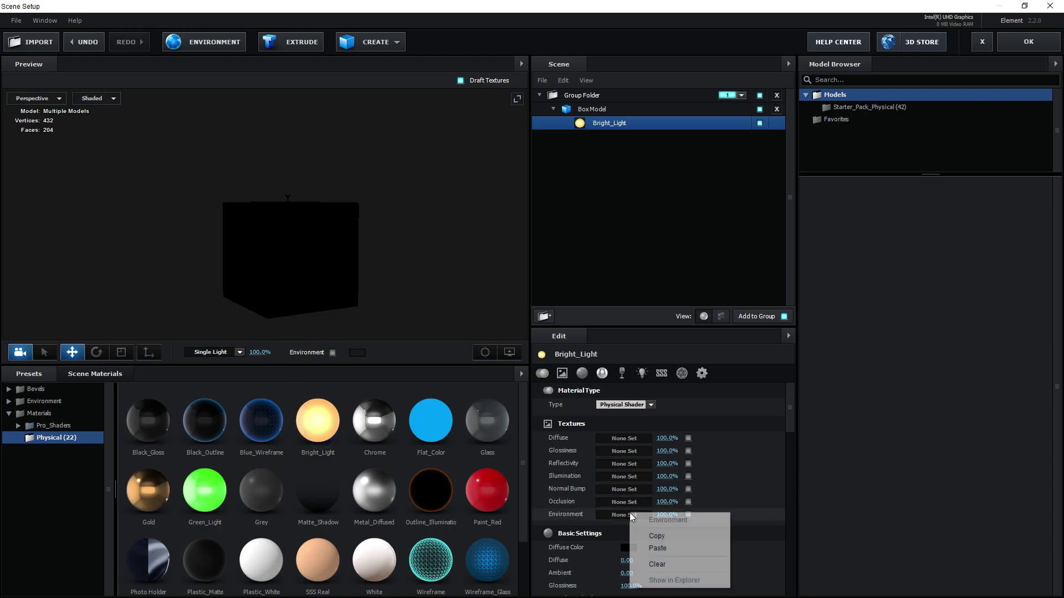
left_click(667, 553)
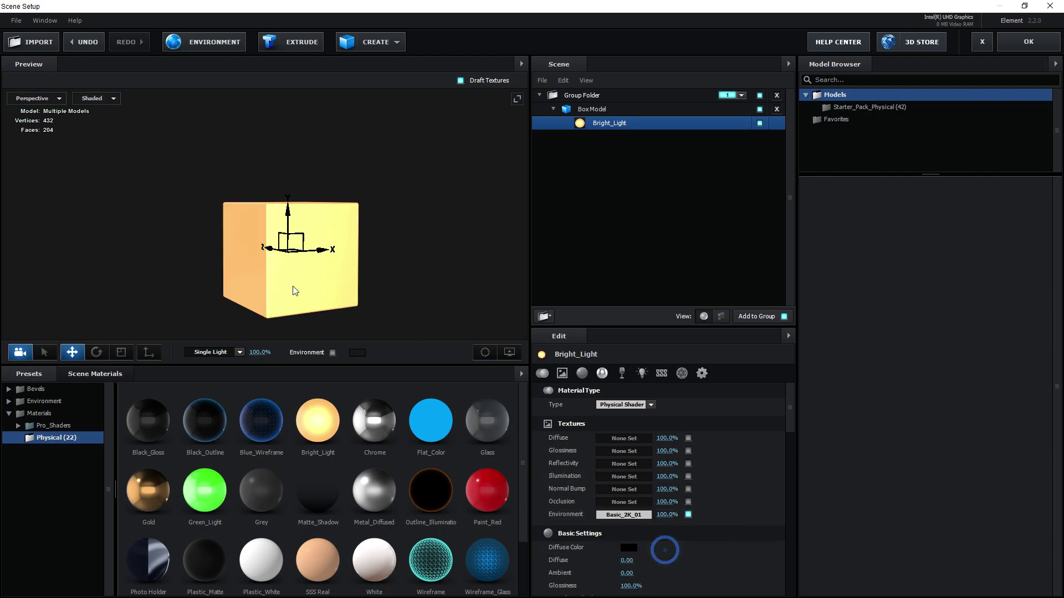
mouse_move(292, 289)
left_mouse_down()
mouse_move(302, 270)
mouse_move(272, 269)
left_mouse_up()
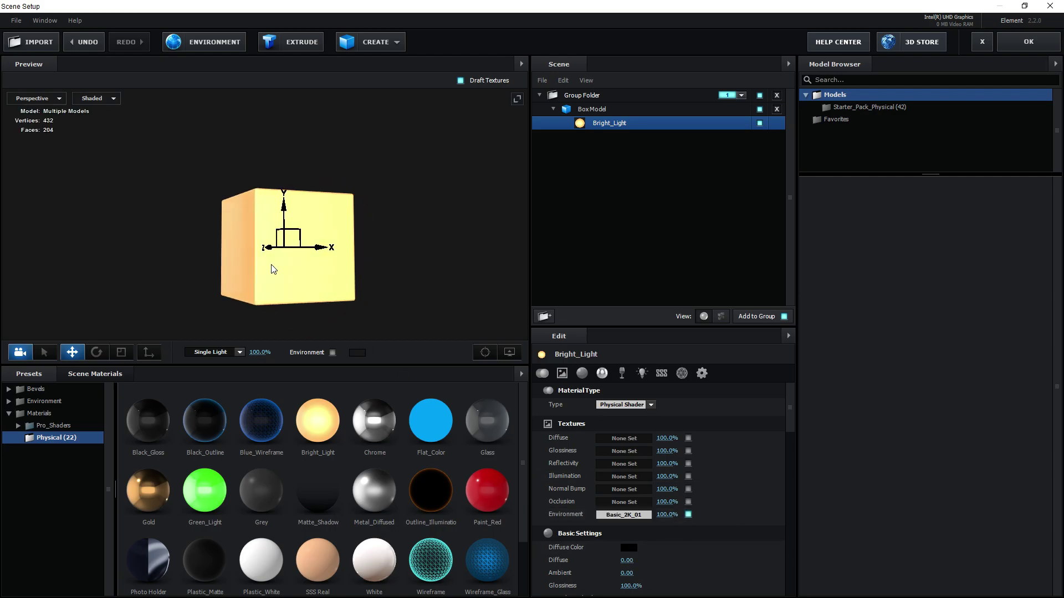
scroll(349, 505, "down", 2)
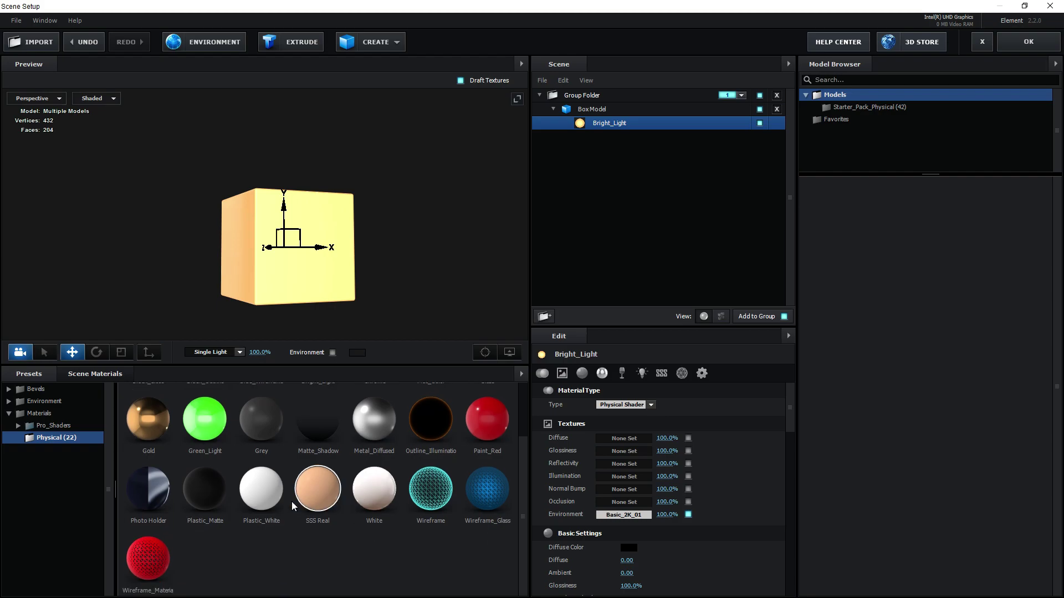
Step: Undo the last change and paste Basic_2K_01 into Photo Holder's Environment slot
key("ctrl+z")
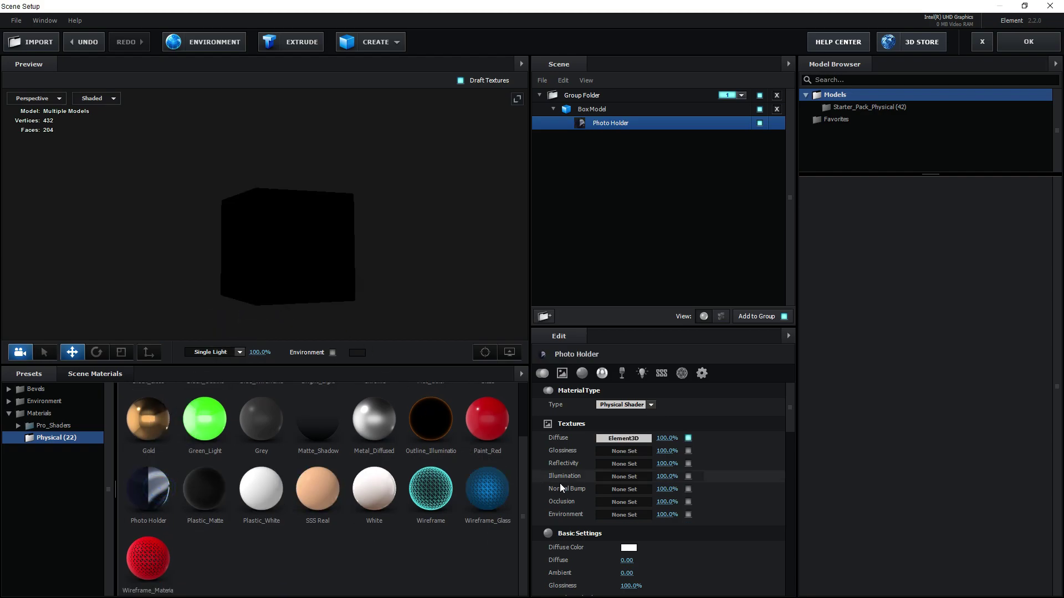
right_click(628, 517)
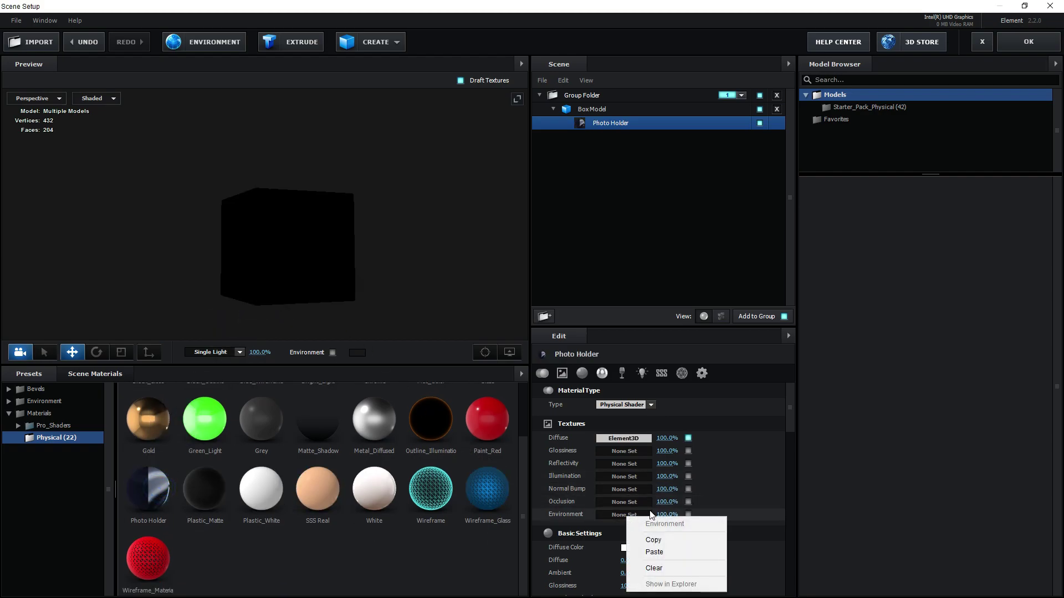
left_click(654, 552)
mouse_move(333, 248)
left_mouse_down()
mouse_move(406, 307)
mouse_move(346, 228)
mouse_move(351, 214)
mouse_move(324, 215)
mouse_move(382, 215)
left_mouse_up()
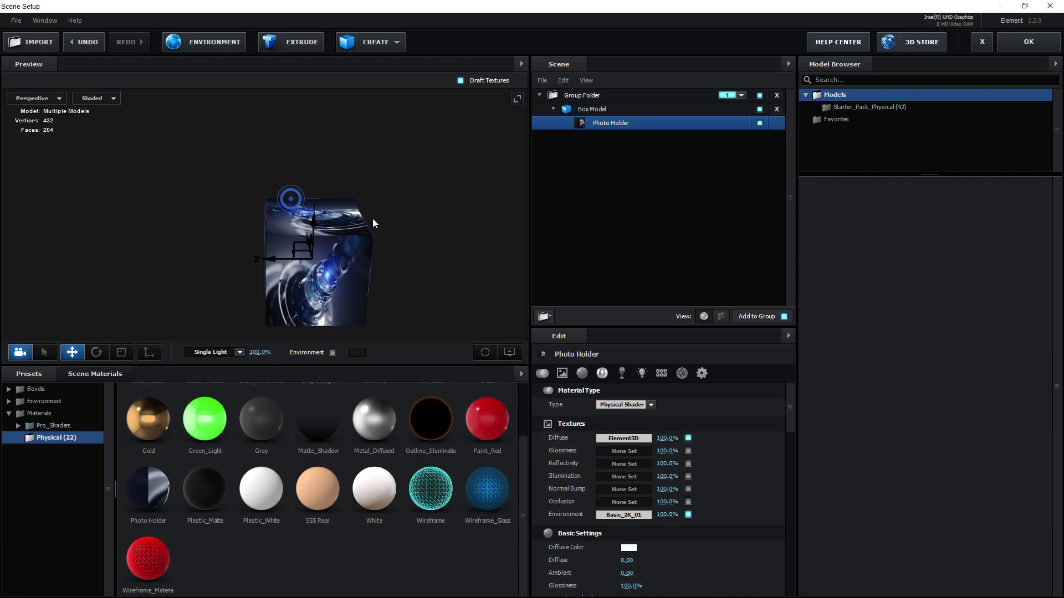
Step: Apply the Metal gold_grunge preset to the box with Basic_2K_01 pasted as its environment map
double_click(60, 425)
left_click(61, 475)
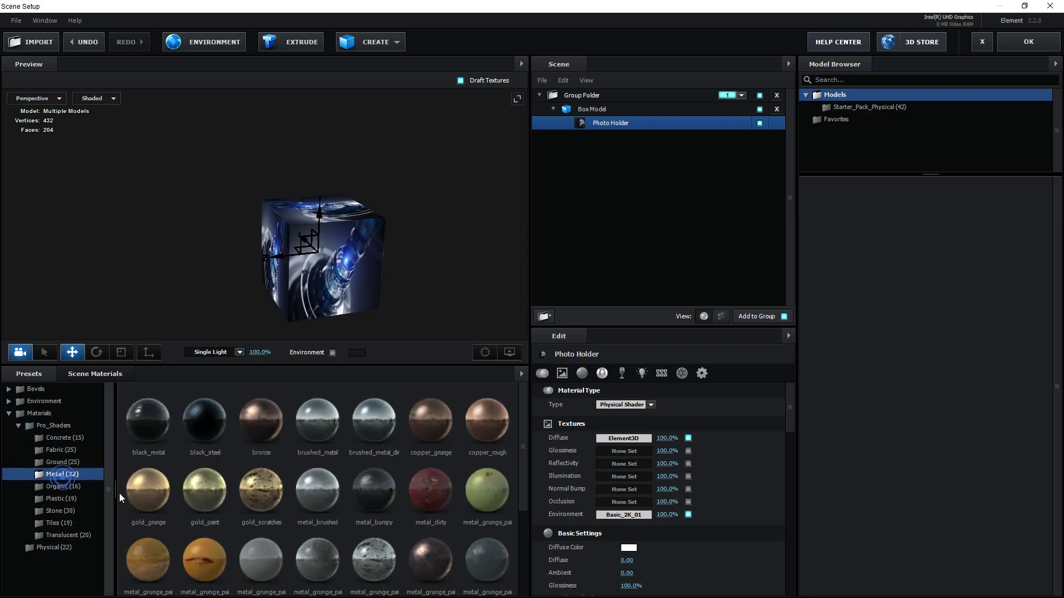
left_click_drag(149, 490, 295, 321)
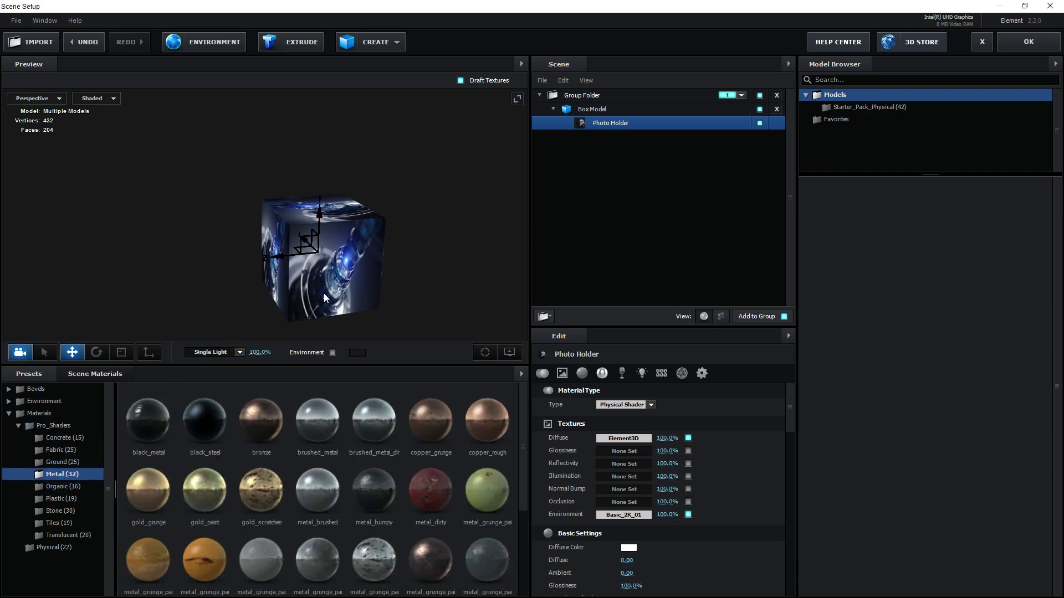
right_click(617, 517)
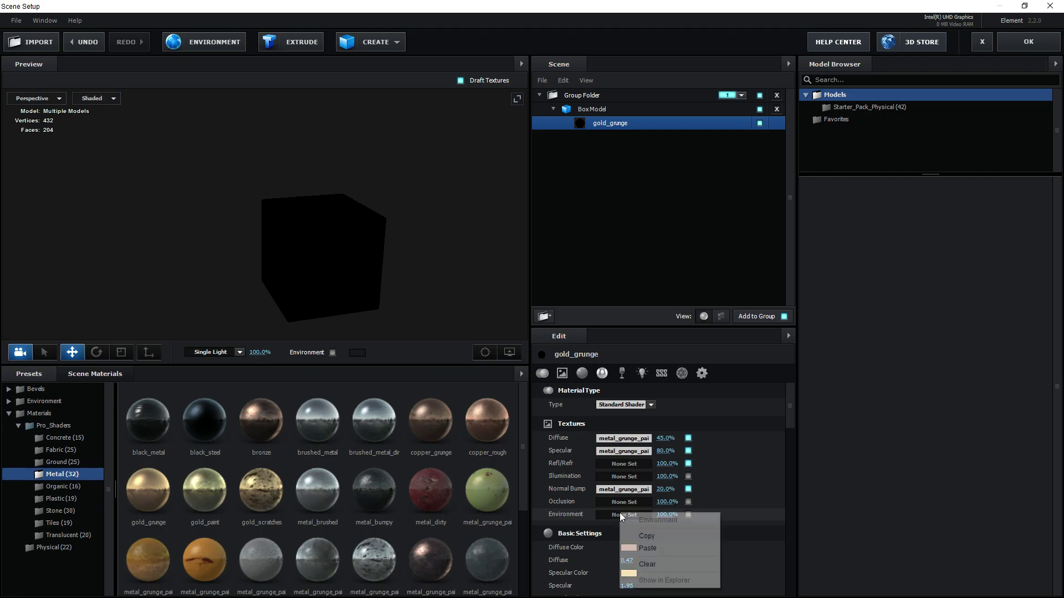
left_click(647, 548)
mouse_move(394, 299)
left_mouse_down()
mouse_move(348, 285)
mouse_move(354, 324)
mouse_move(362, 292)
left_mouse_up()
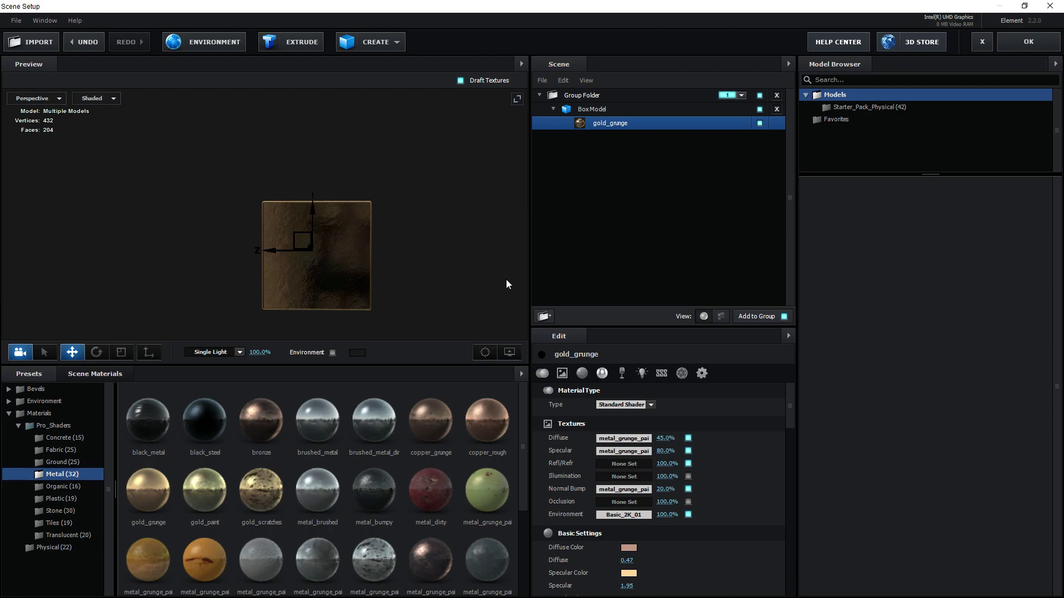
Step: Apply the Element scene to the comp and add Camera 1 with default settings
left_click(1023, 46)
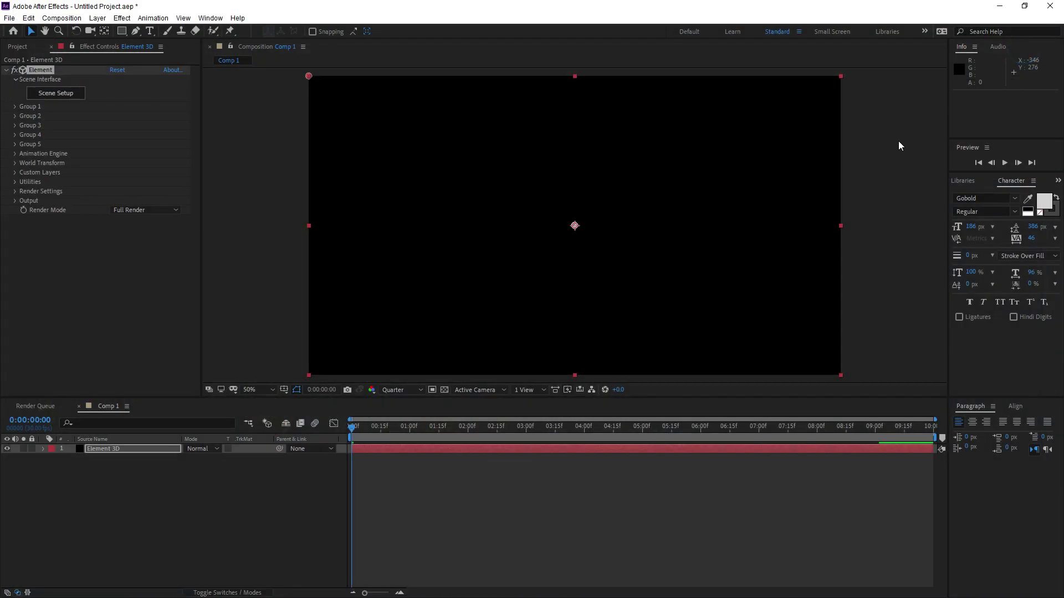
right_click(173, 481)
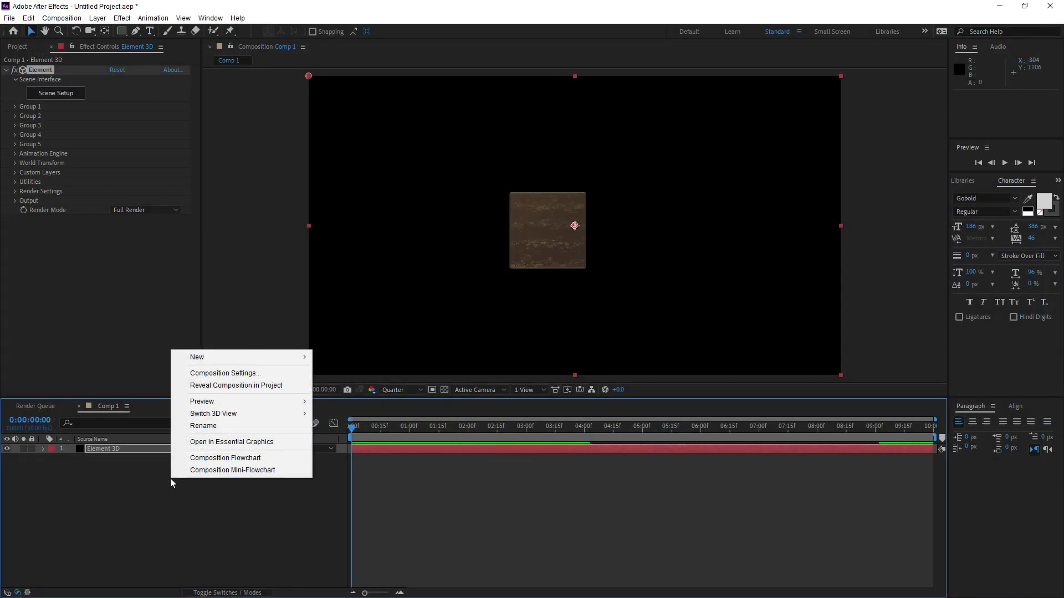
mouse_move(214, 358)
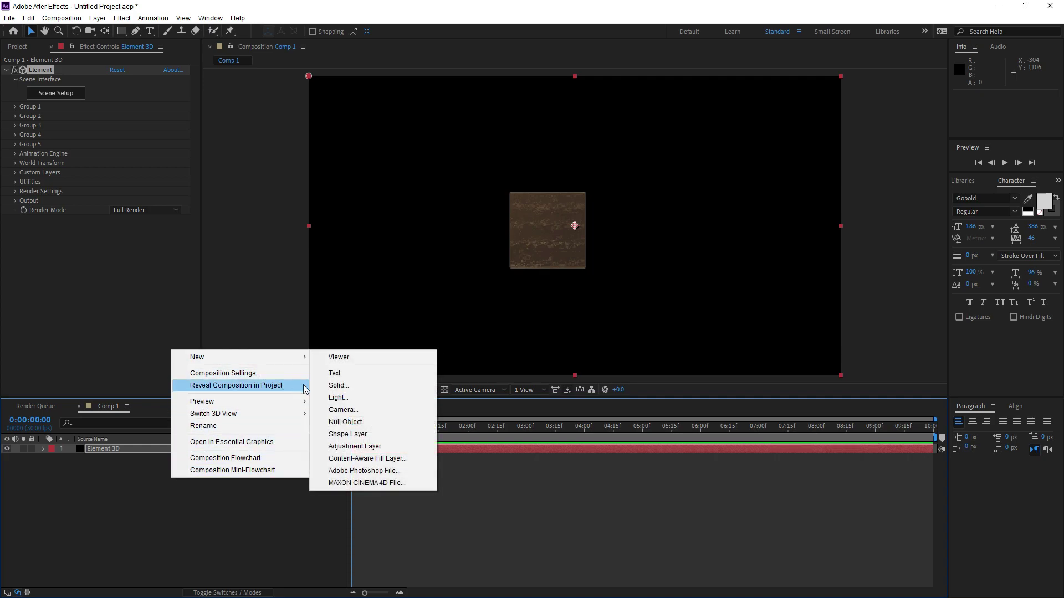
left_click(382, 410)
left_click(646, 424)
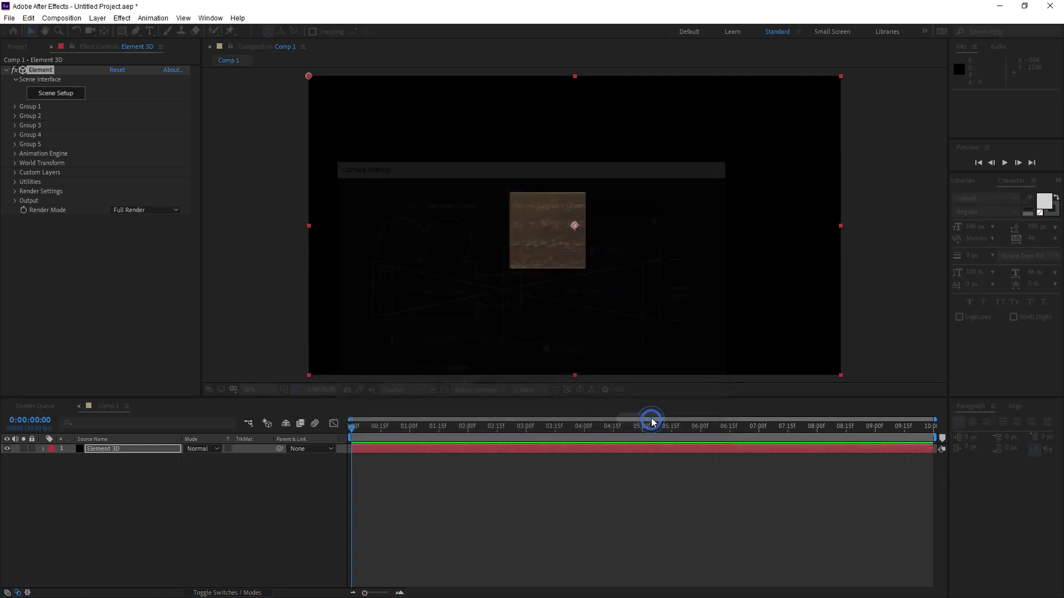
Step: Orbit Camera 1 to view the gold_grunge box at an angle
left_click(88, 31)
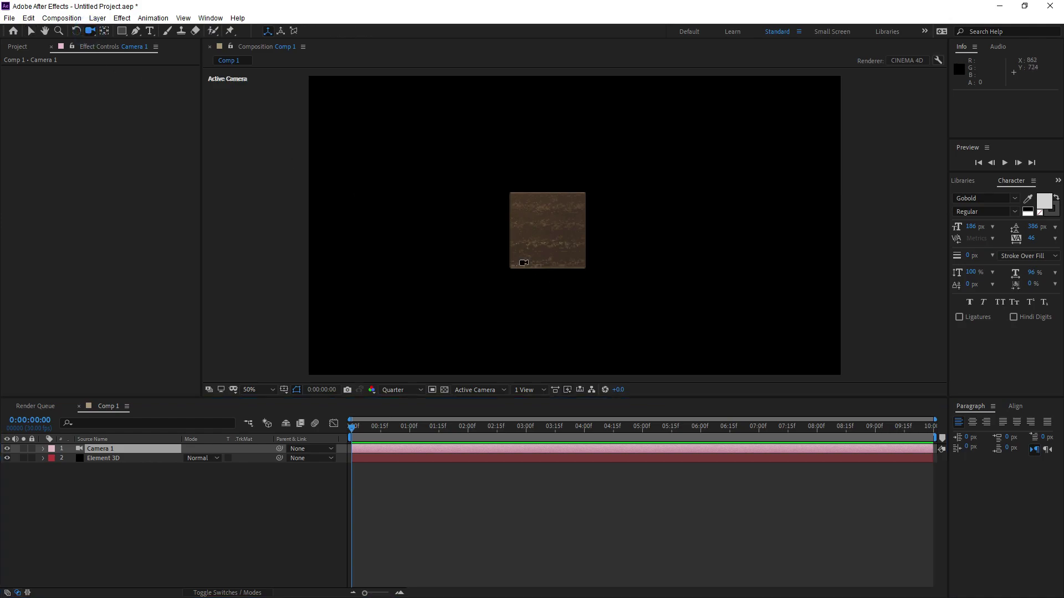
left_click_drag(524, 263, 554, 295)
mouse_move(570, 291)
left_mouse_down()
mouse_move(621, 259)
mouse_move(471, 248)
mouse_move(444, 271)
mouse_move(442, 332)
left_mouse_up()
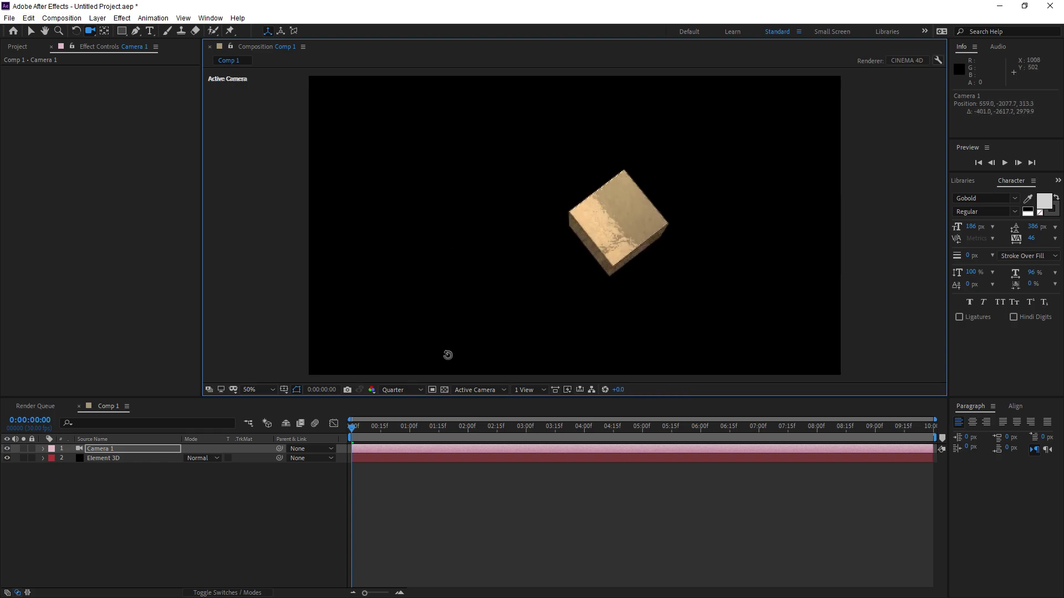
left_click_drag(592, 243, 579, 235)
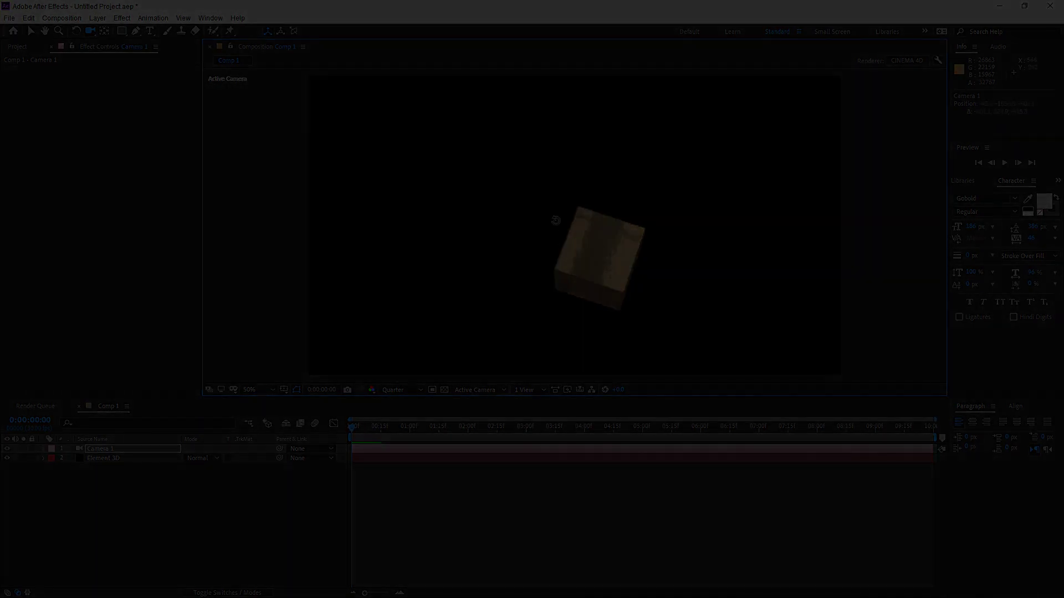